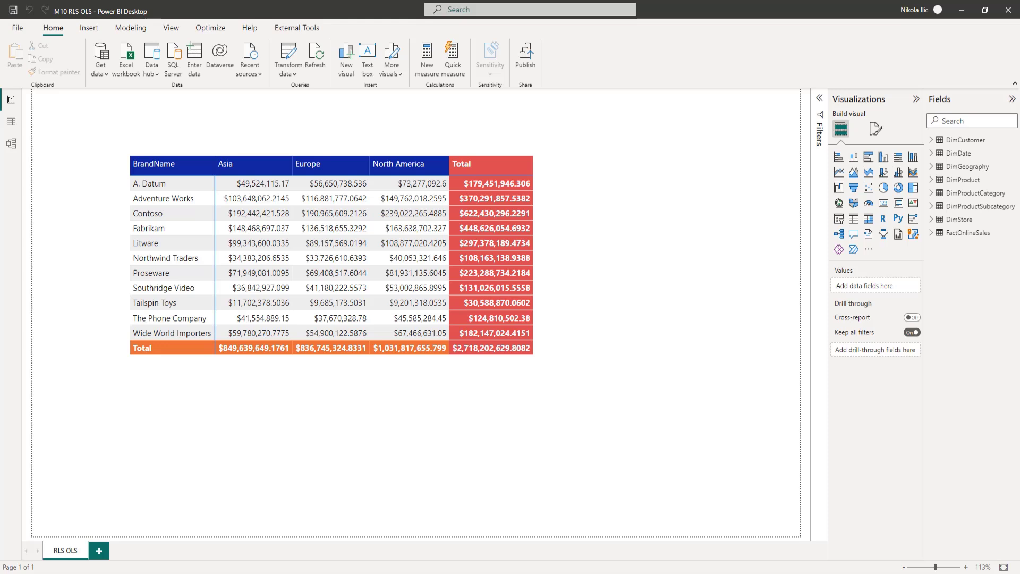
Open Power Query Editor from Transform data to edit the model's queries.
left_click(287, 58)
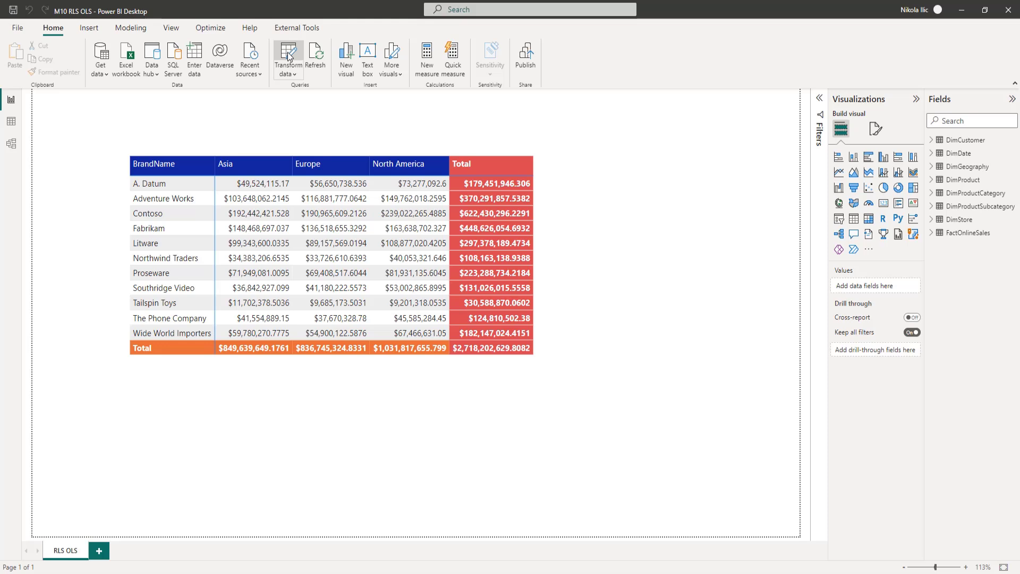
left_click(288, 56)
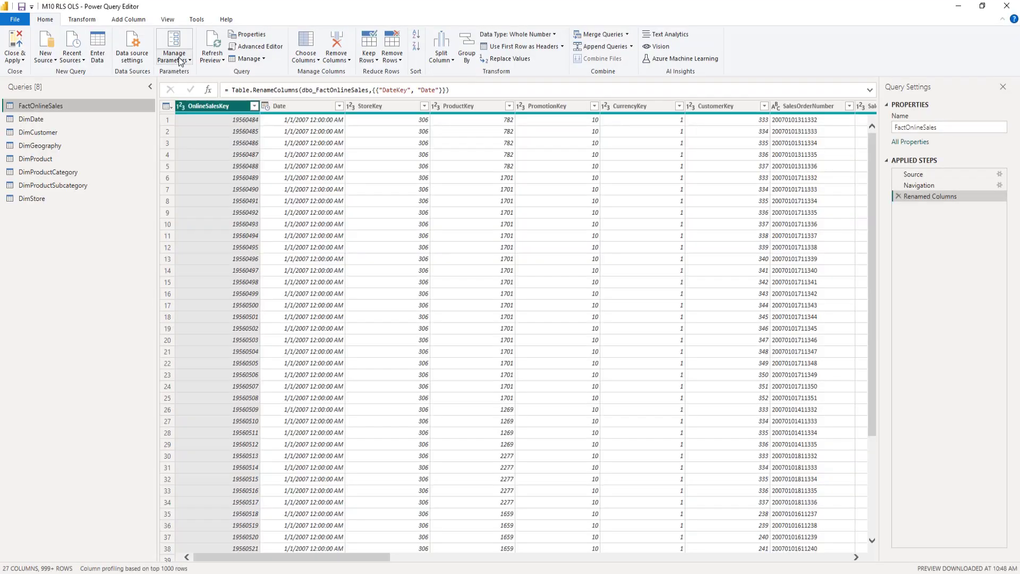
Create a Date/Time parameter named RangeStart with current value 1/25/2009.
left_click(174, 56)
left_click(197, 93)
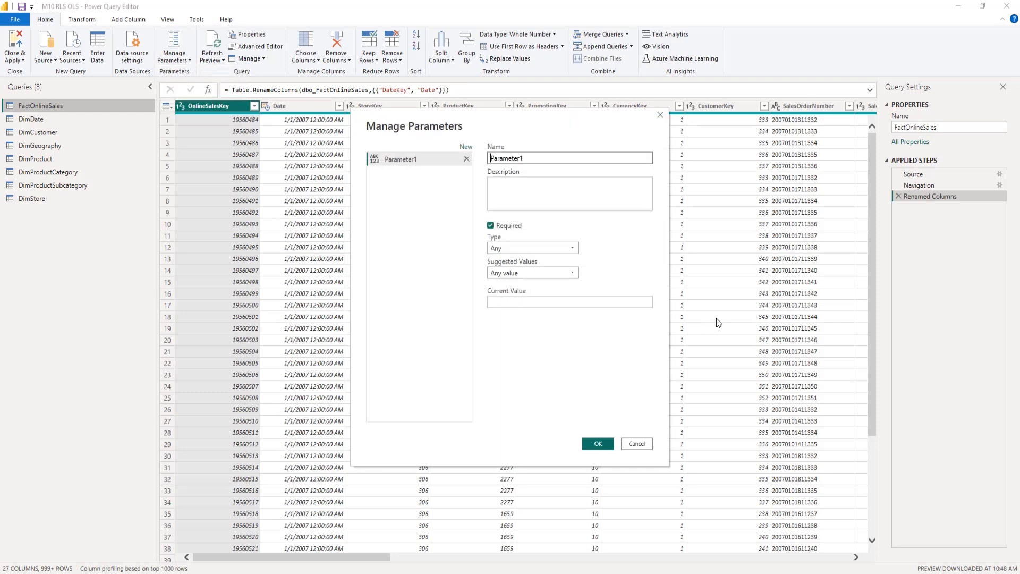
double_click(508, 157)
type("RangeStart")
left_click(573, 253)
left_click(538, 279)
left_click(536, 301)
type("1/25/2009")
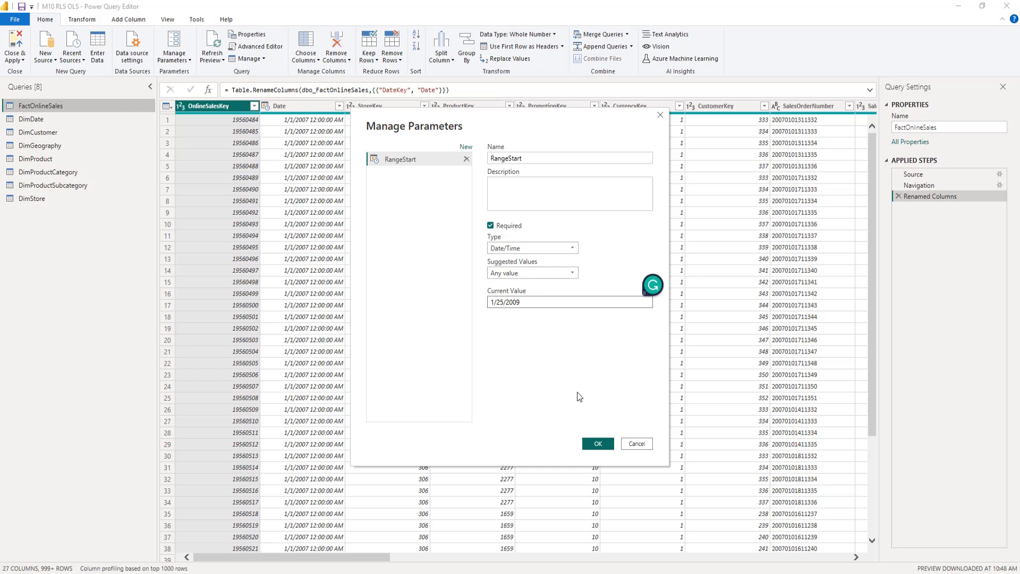
Add a Date/Time parameter RangeEnd with current value 1/28/2009 and save both parameters.
left_click(467, 148)
left_click_drag(533, 159, 483, 162)
type("Range")
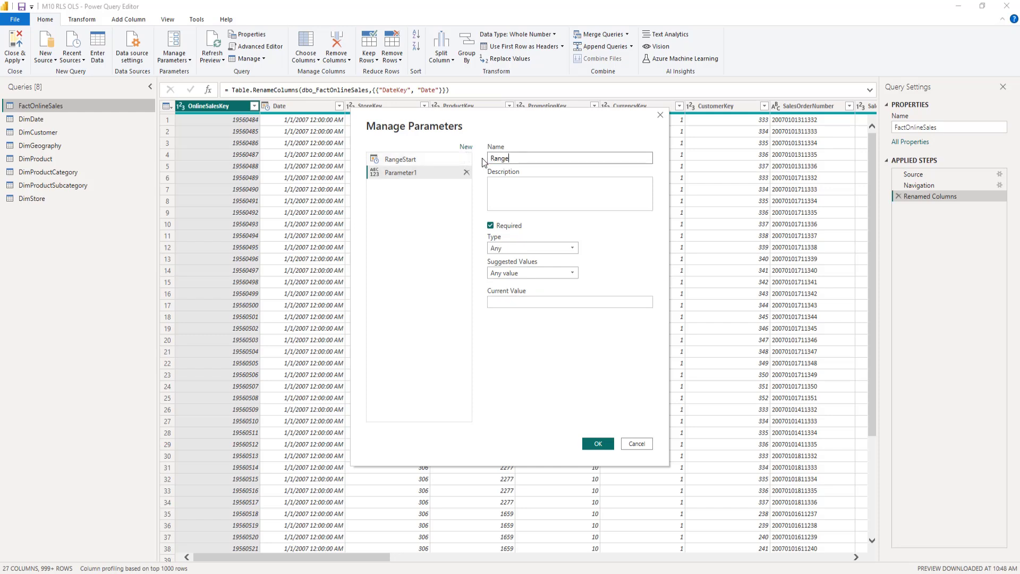
type("End")
left_click(537, 248)
left_click(529, 282)
left_click(528, 302)
type("1/28")
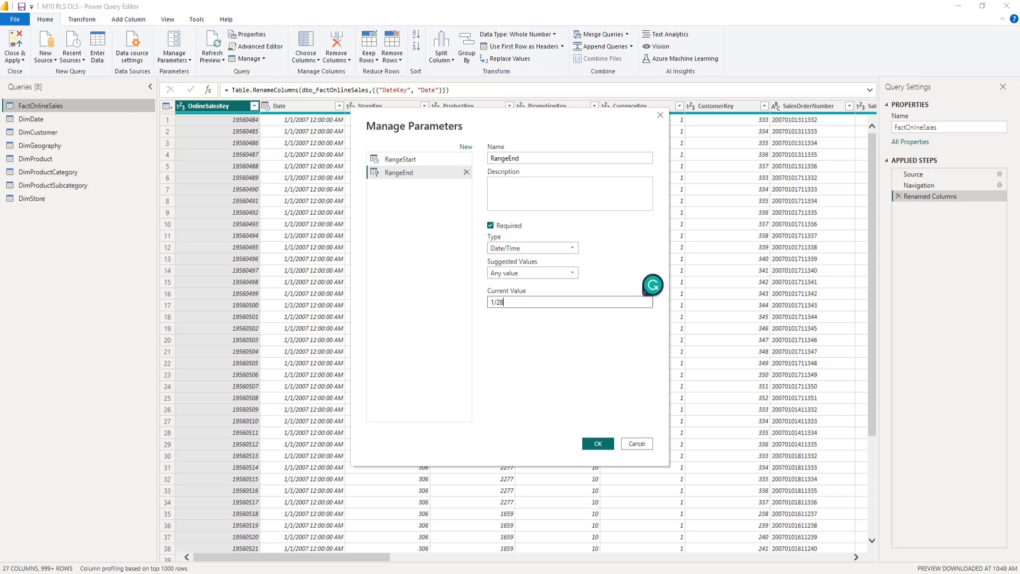
type("/2009")
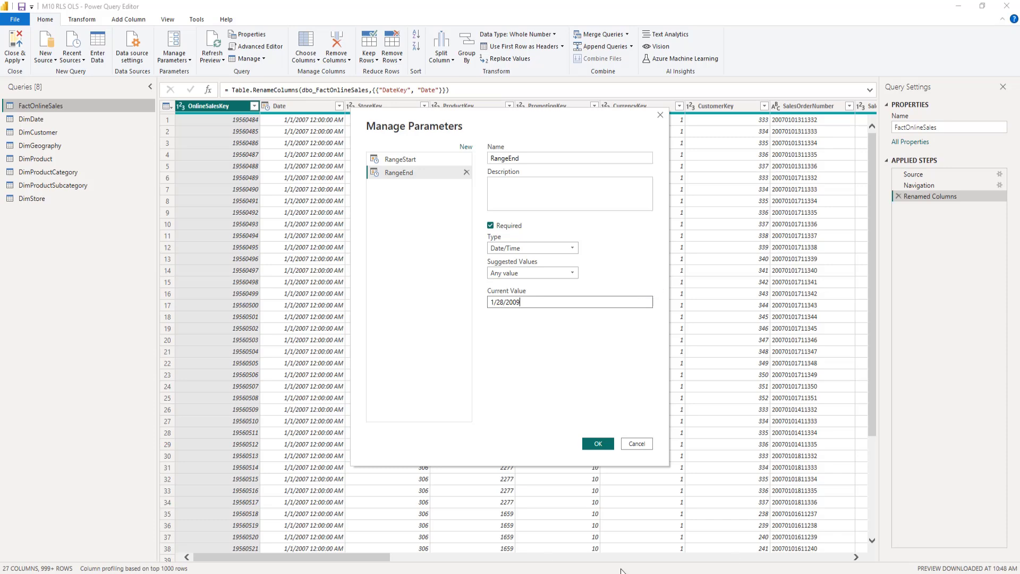
left_click(593, 445)
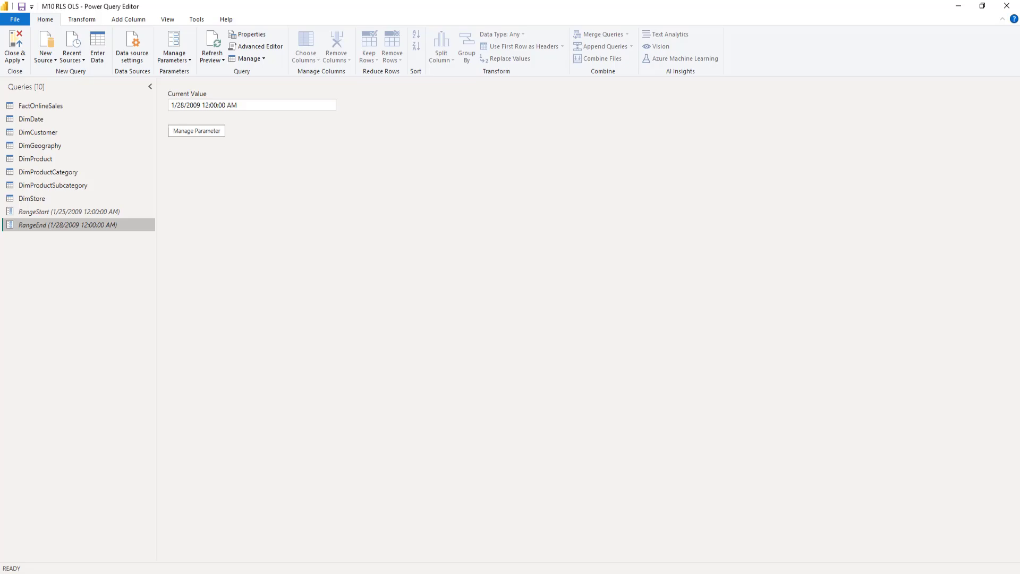
Start a Date filter on FactOnlineSales keeping dates on or after the RangeStart parameter.
left_click(50, 107)
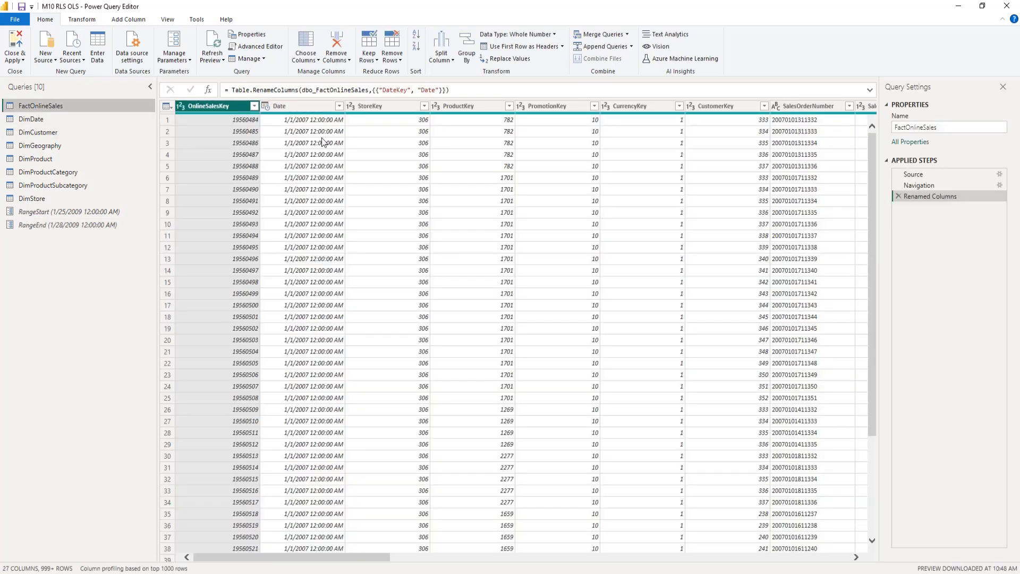
left_click(321, 108)
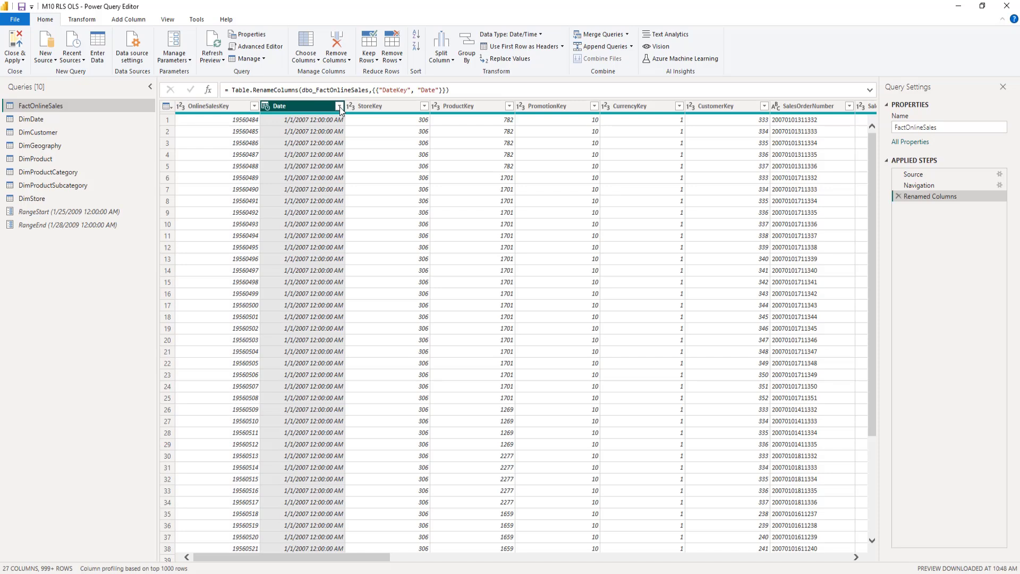
left_click(339, 107)
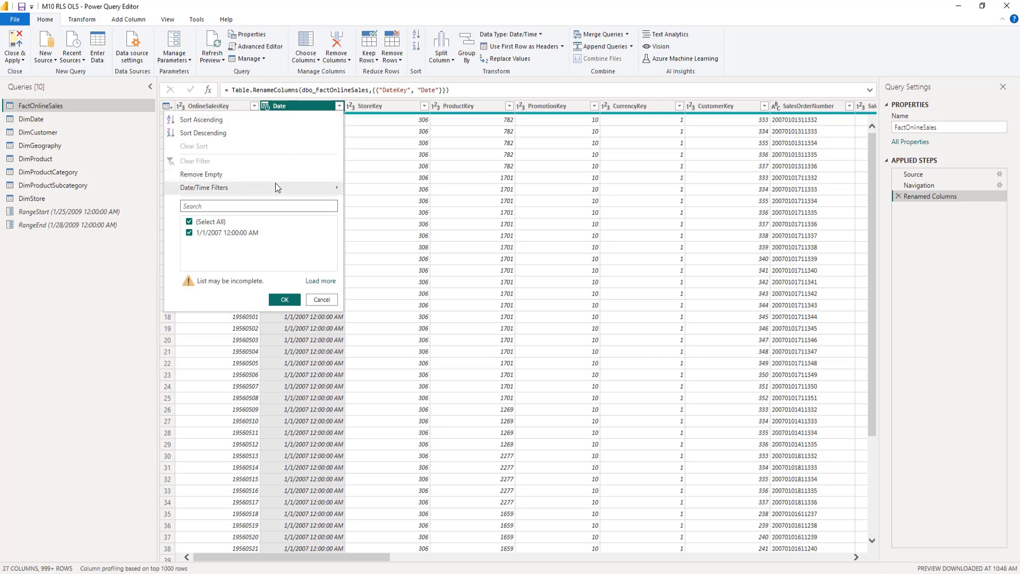
mouse_move(275, 184)
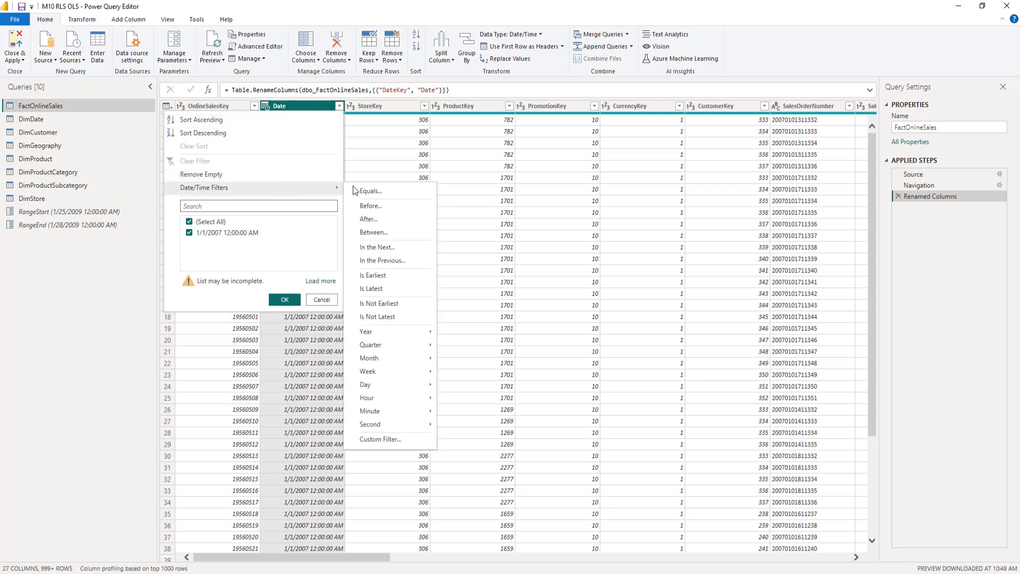
left_click(377, 219)
left_click(398, 351)
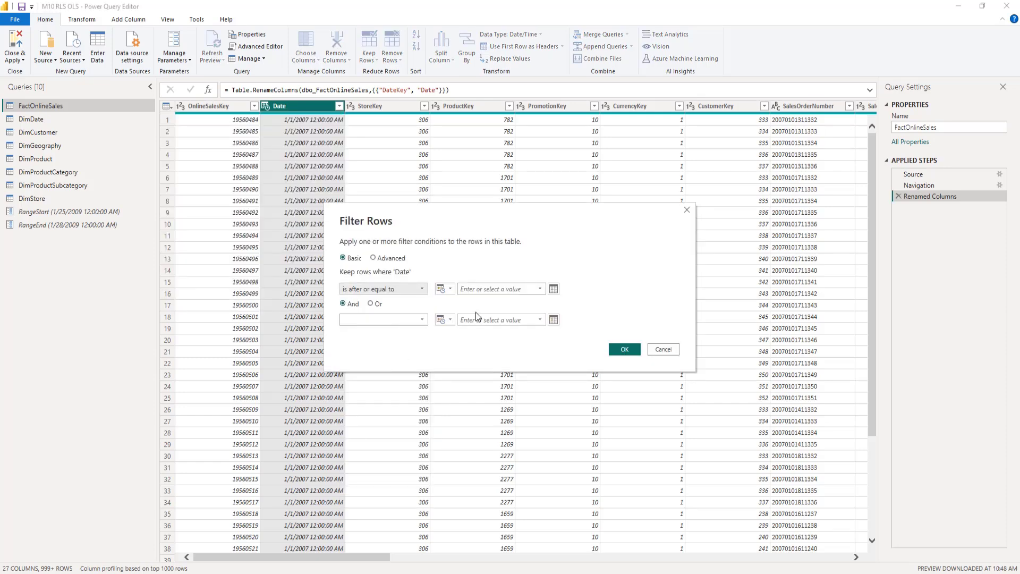
left_click(449, 288)
left_click(468, 311)
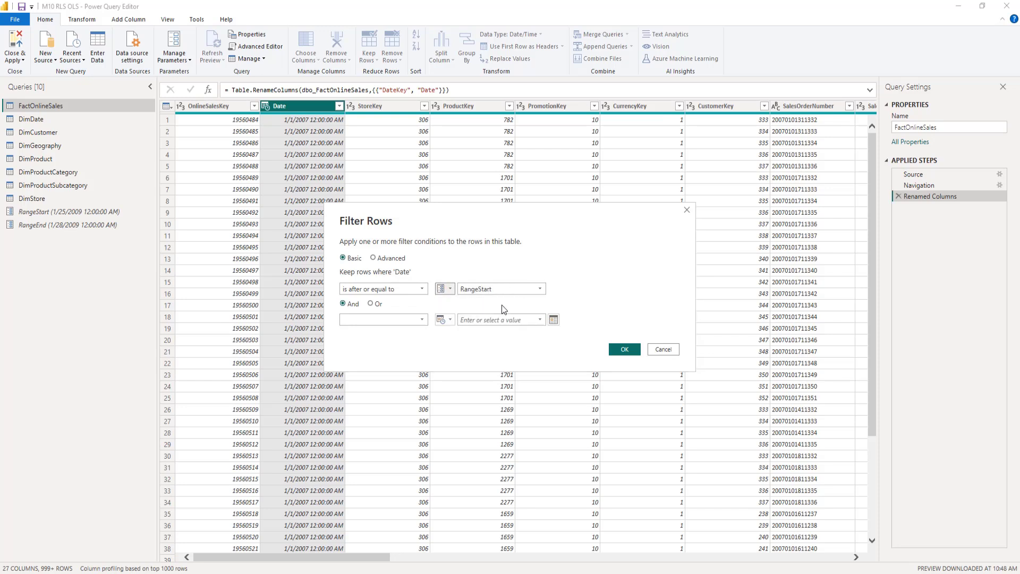
Add the 'is before' RangeEnd condition, confirm the filter, and close the editor applying changes.
left_click(419, 319)
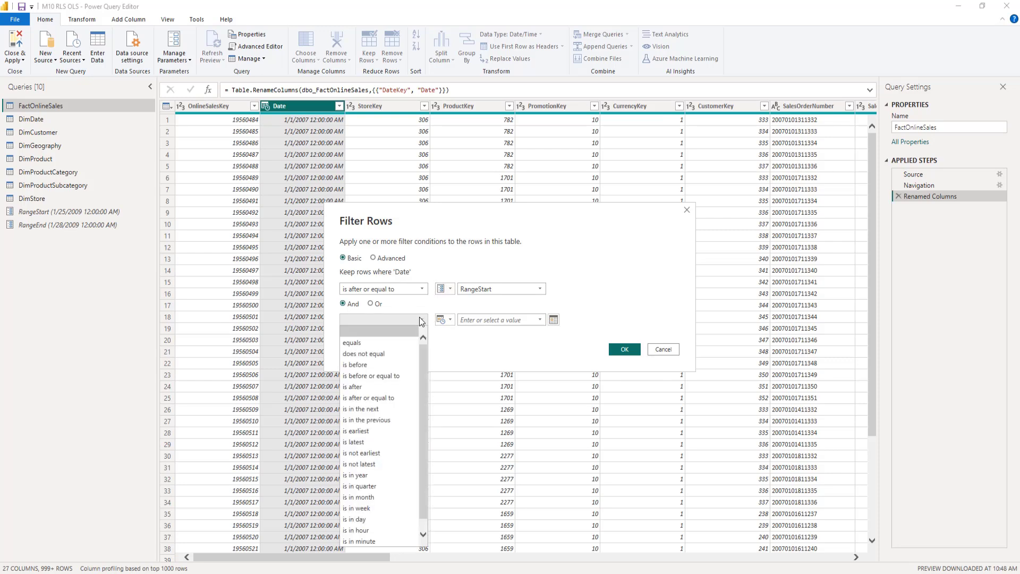
left_click(384, 365)
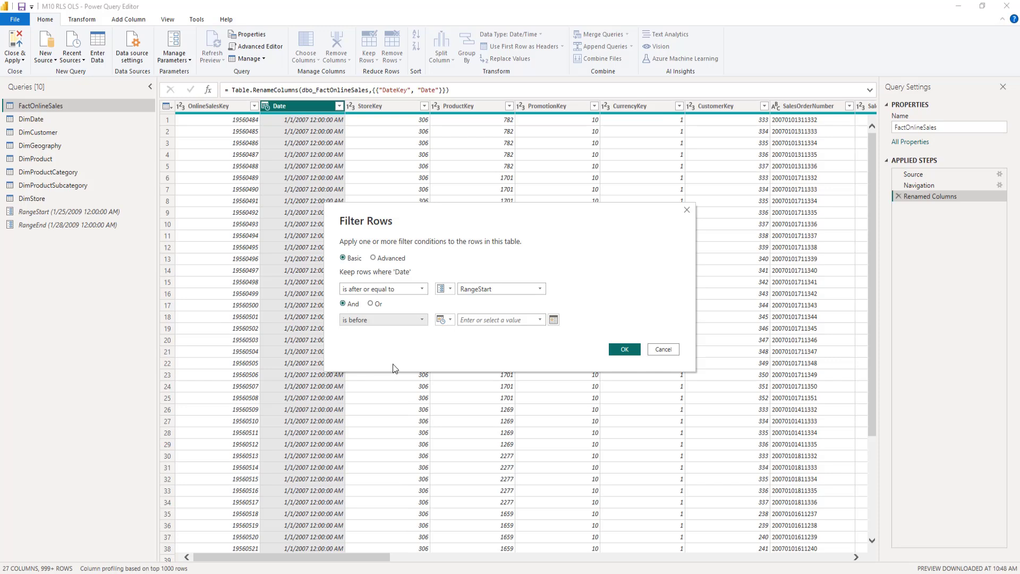
left_click(444, 321)
left_click(468, 341)
left_click(505, 322)
left_click(494, 342)
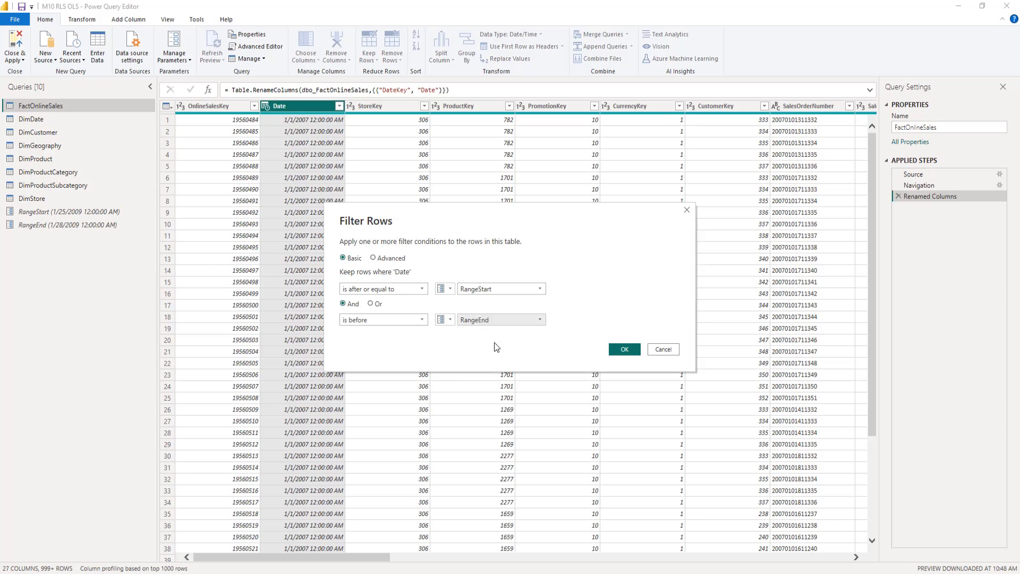
left_click(620, 352)
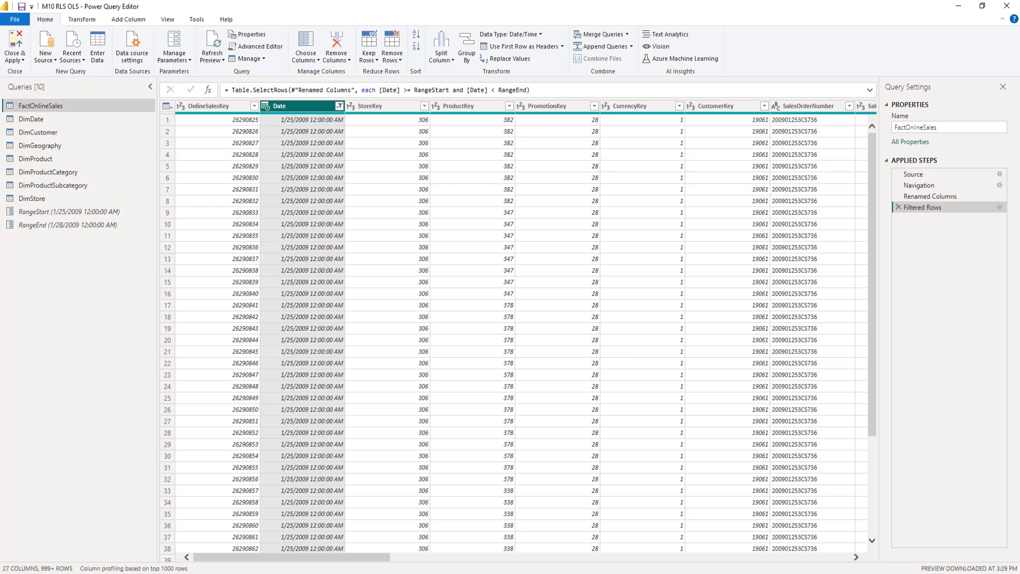
left_click(15, 45)
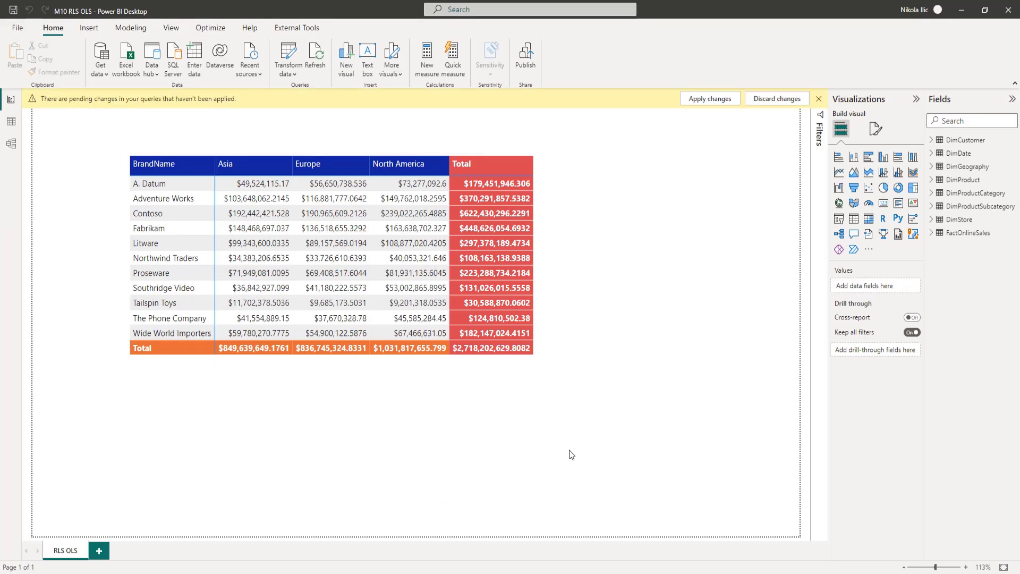
Open Incremental refresh settings for the FactOnlineSales table and switch incremental refresh on.
right_click(1008, 233)
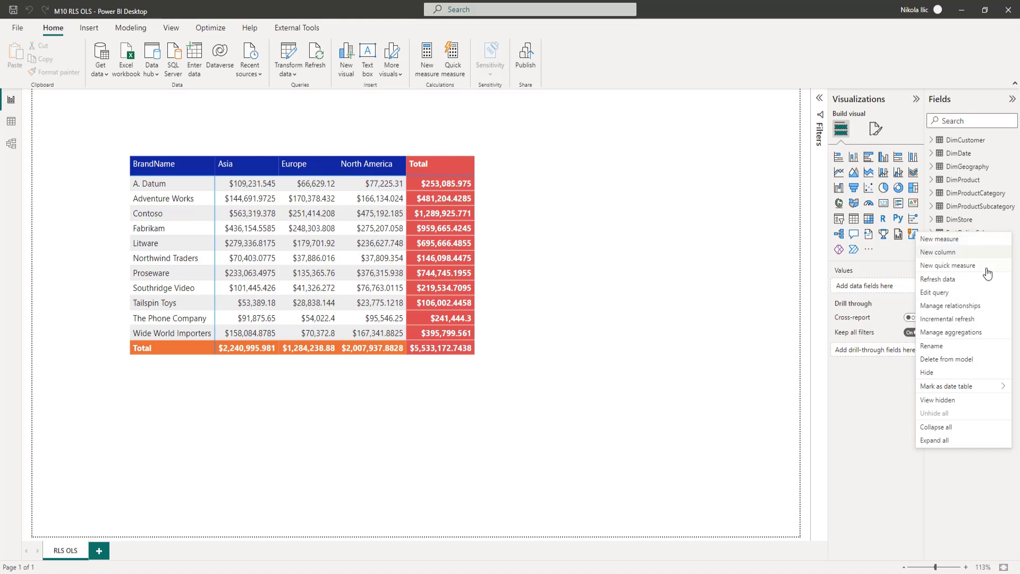
left_click(961, 320)
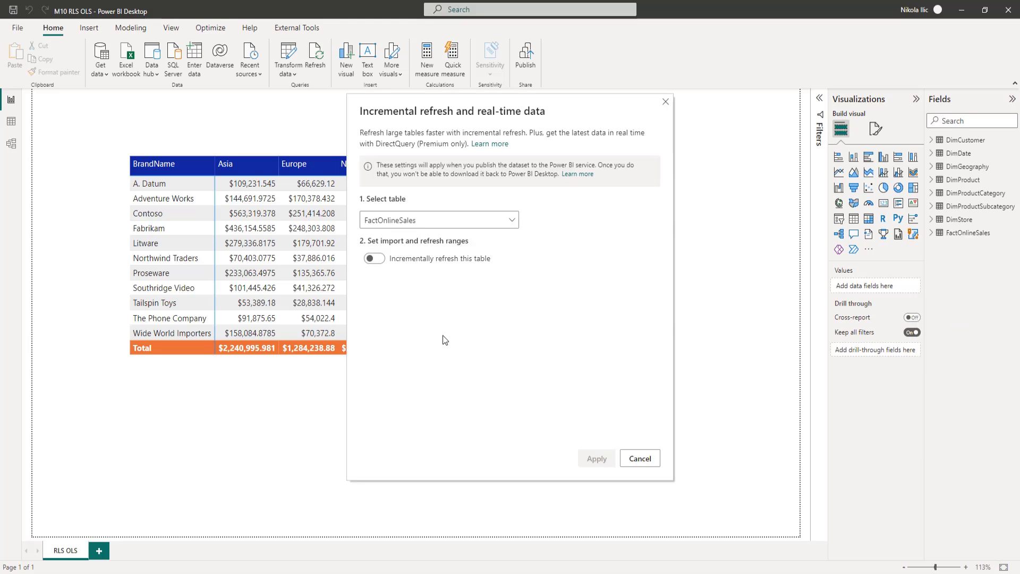
left_click(377, 260)
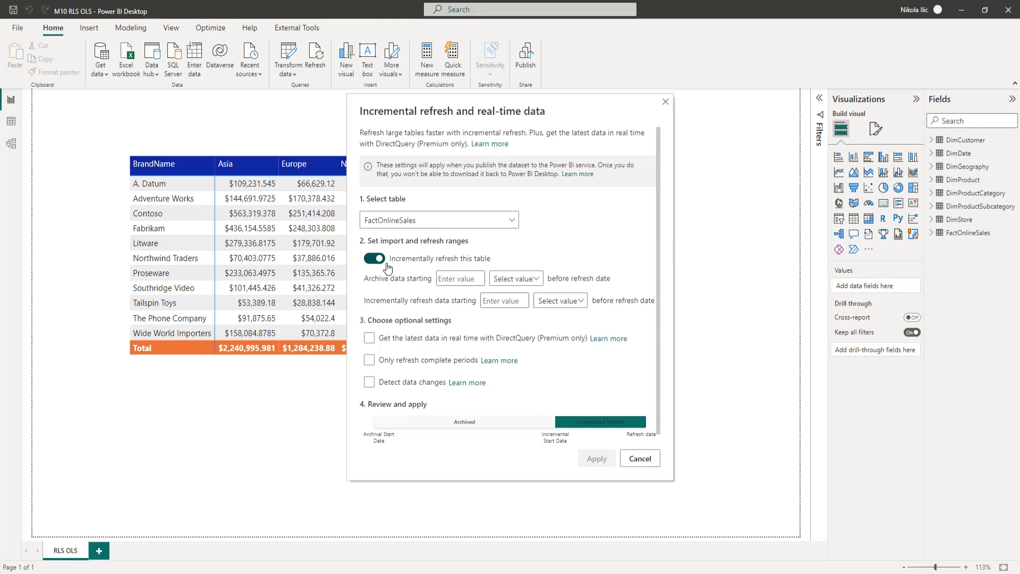
Set the policy to archive 3 Years and refresh the last 3 Days, then apply it.
left_click(516, 279)
left_click(509, 370)
type("3")
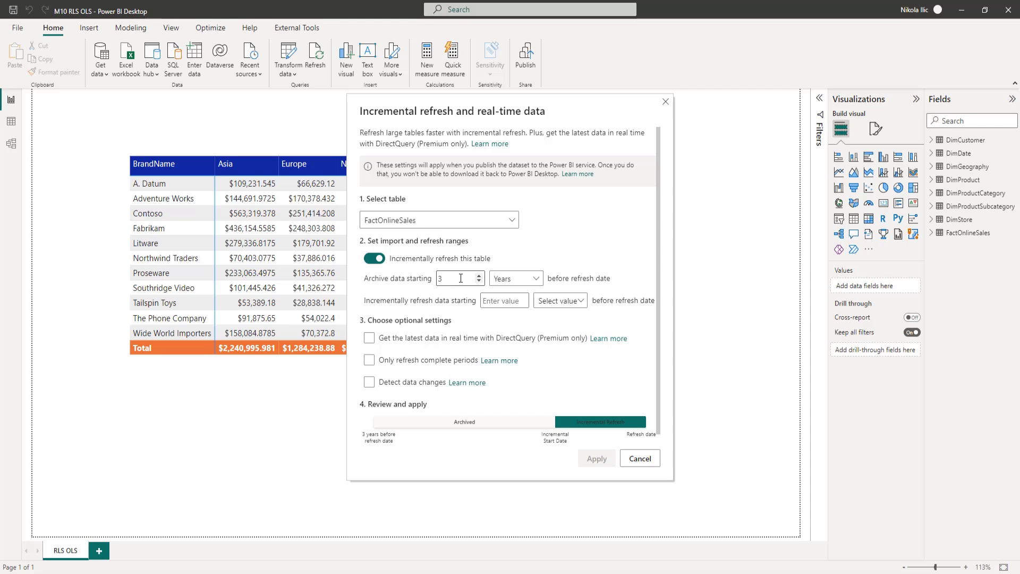
left_click(574, 301)
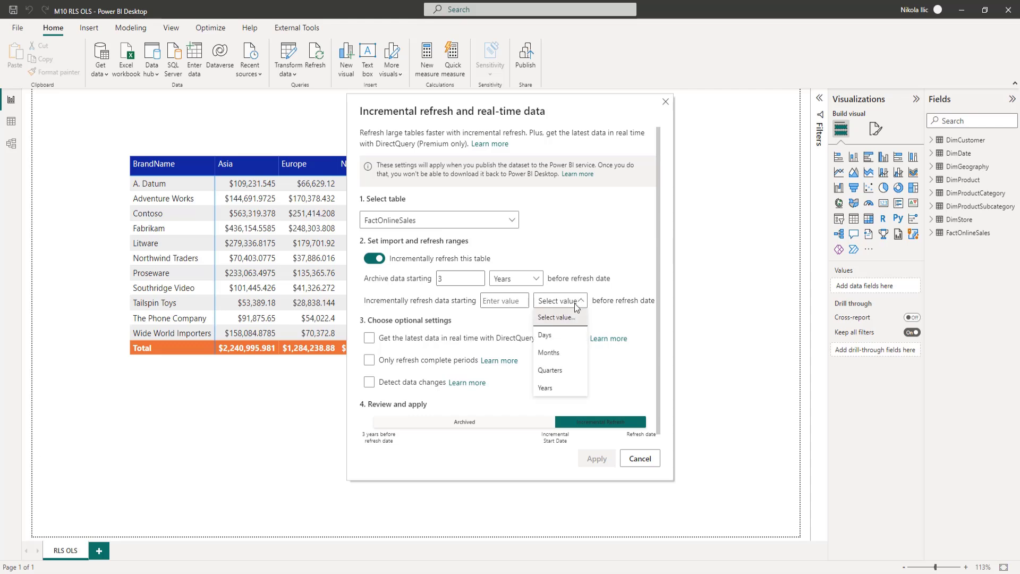
left_click(545, 335)
left_click(516, 306)
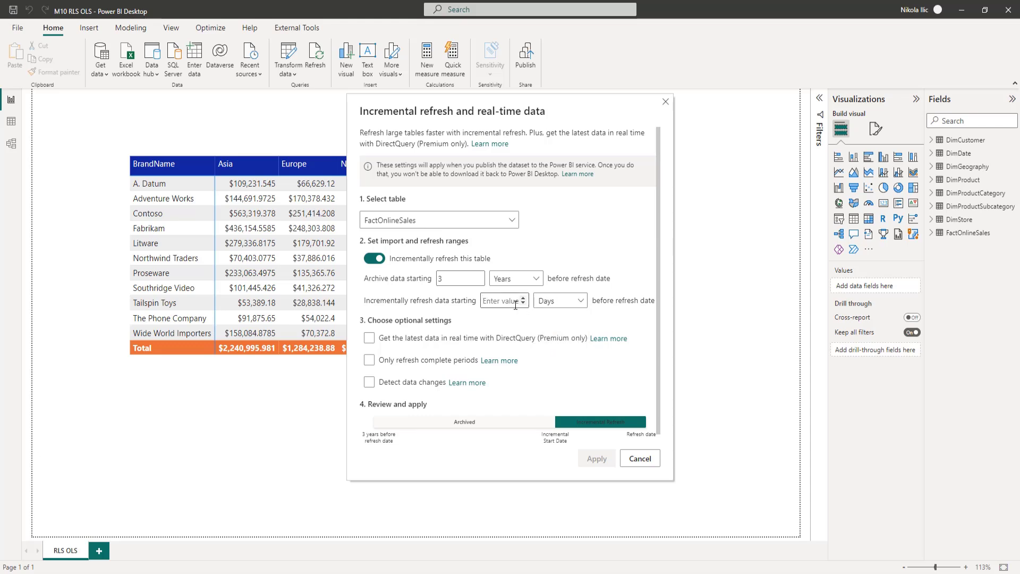
type("3")
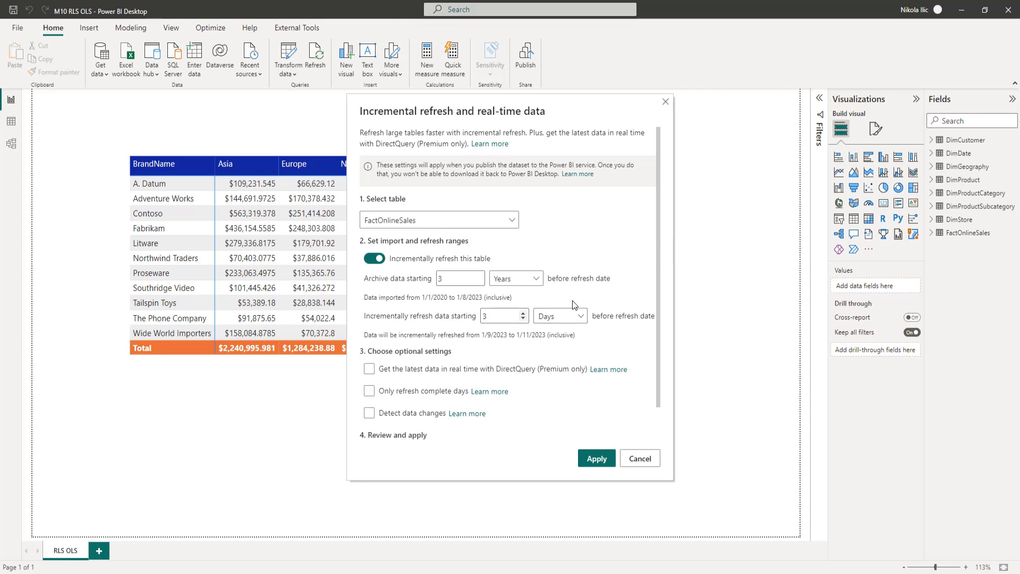
scroll(572, 300, "down", 1)
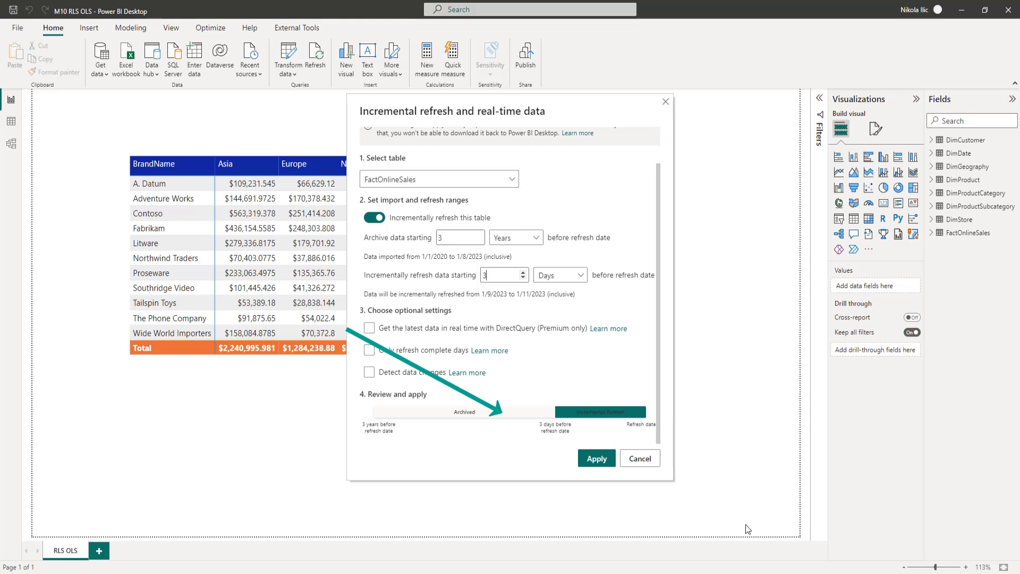
left_click(599, 459)
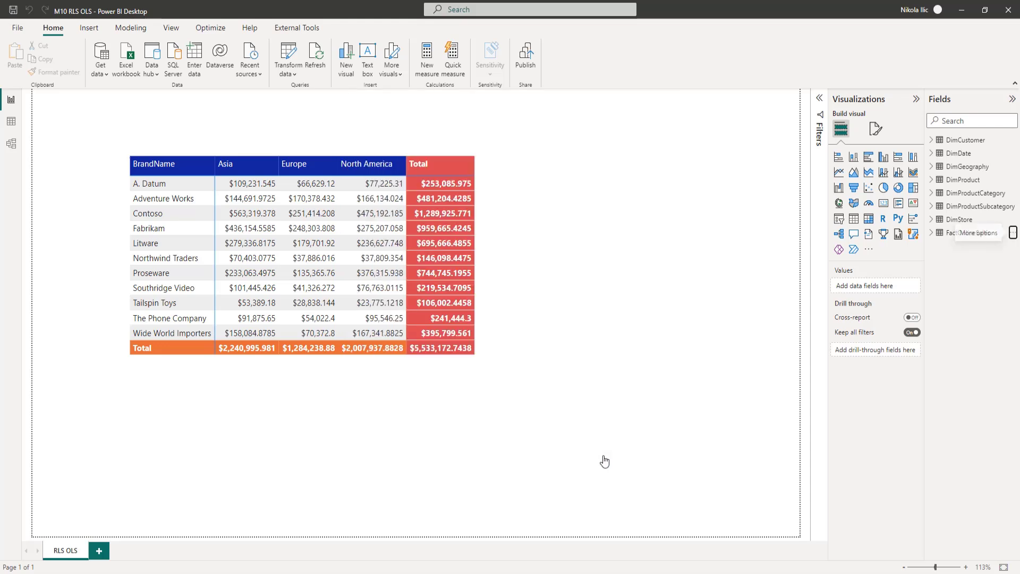